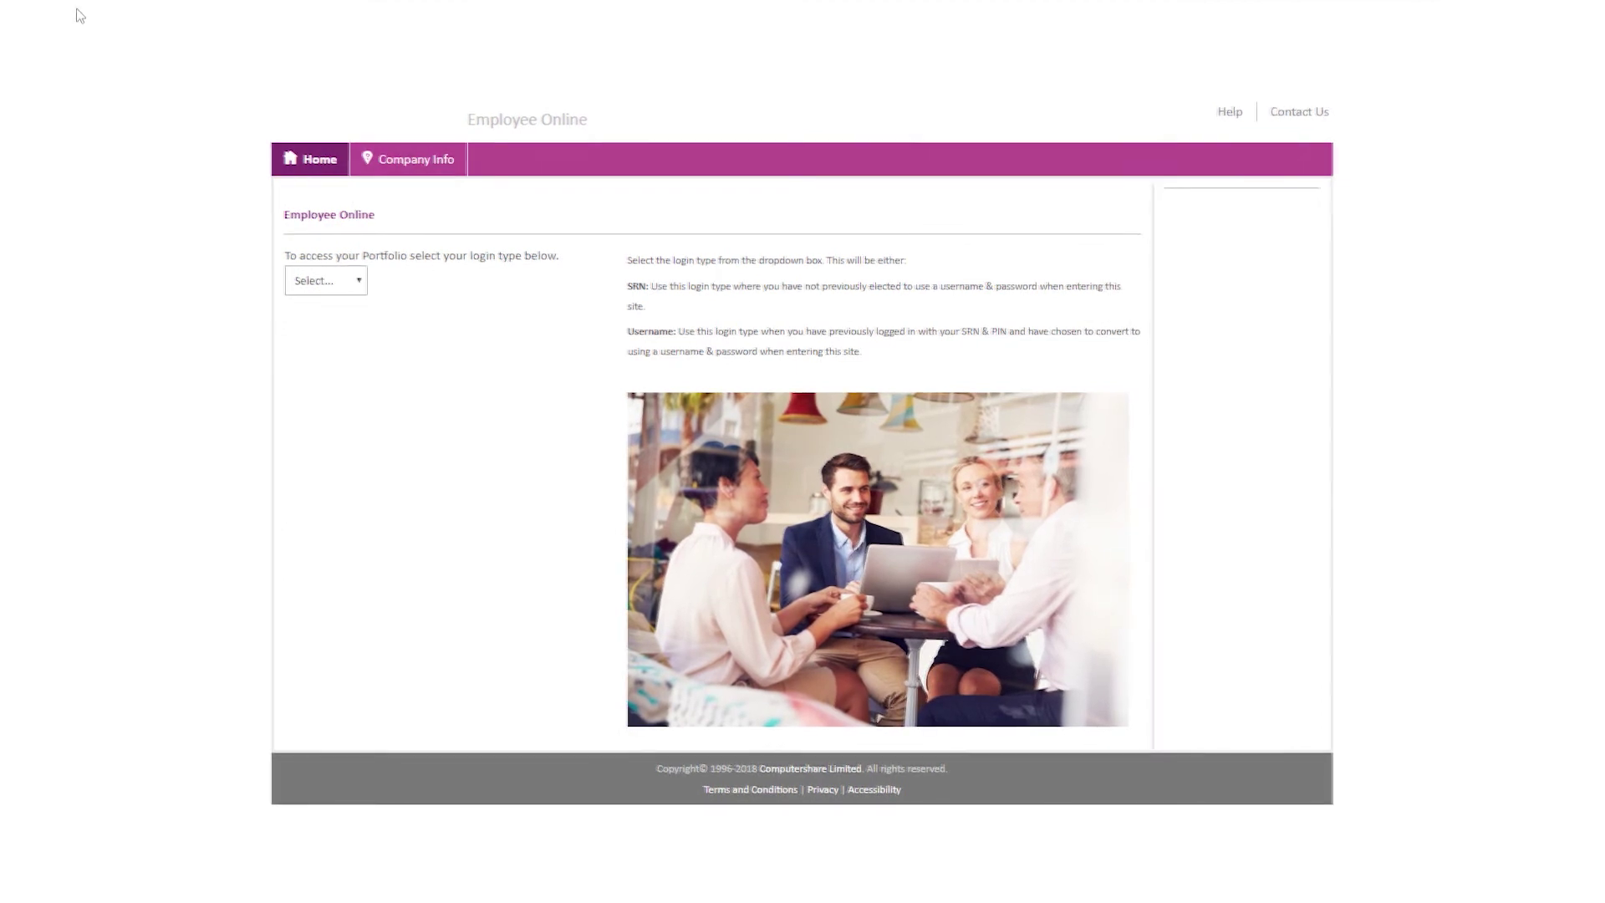
# Choose SRN as the login type, enter the SRN and PIN, and log in.
pyautogui.click(327, 287)
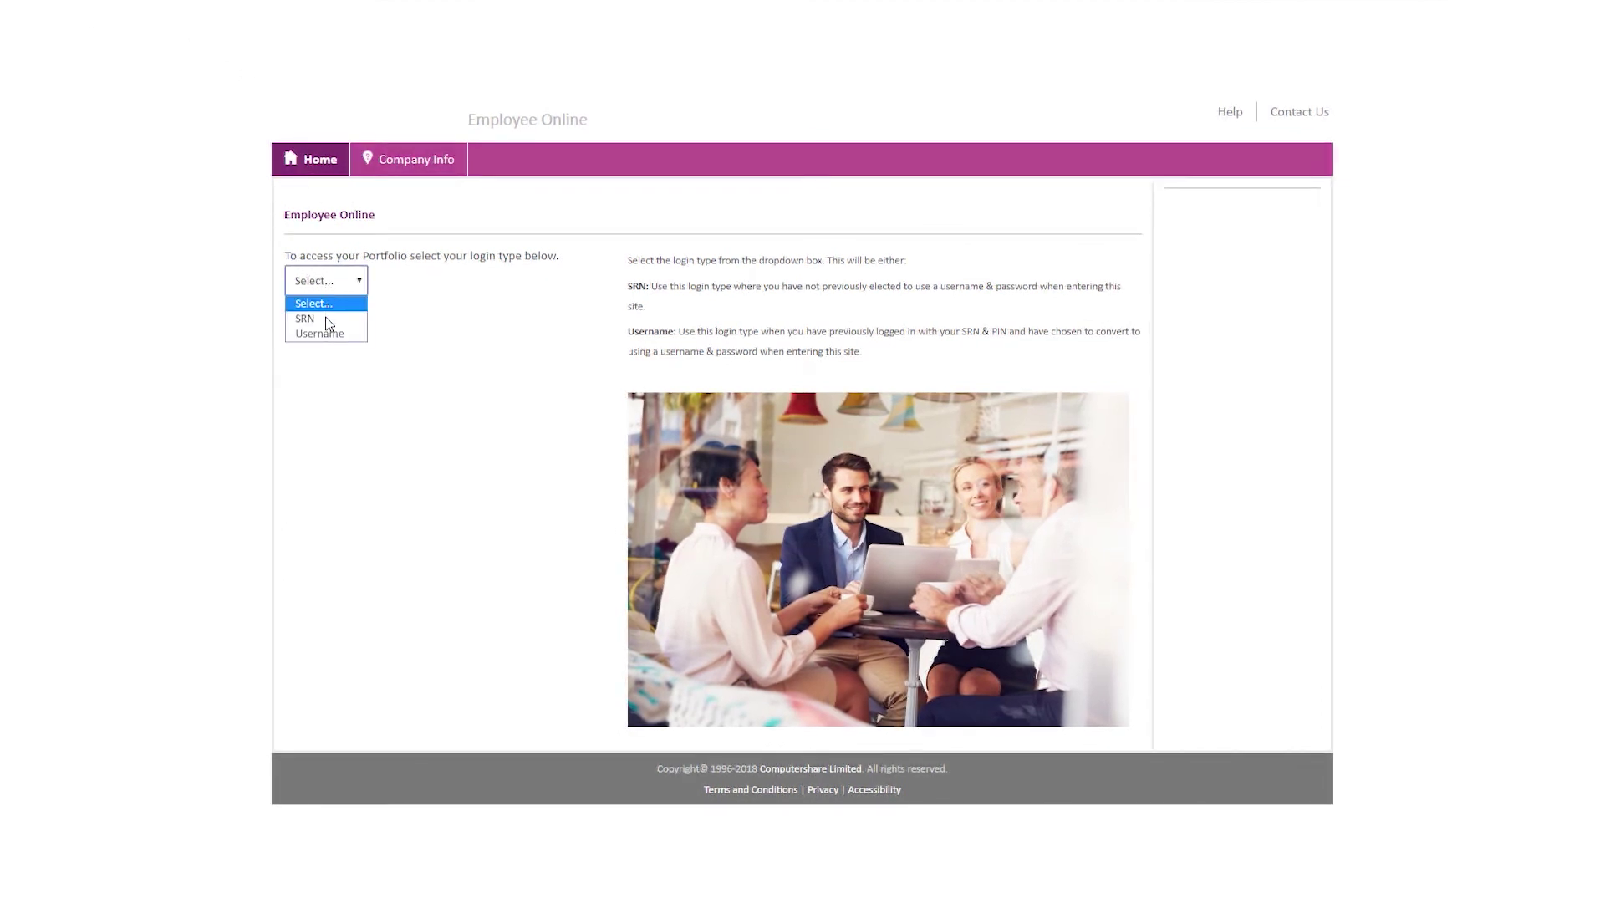
pyautogui.click(328, 320)
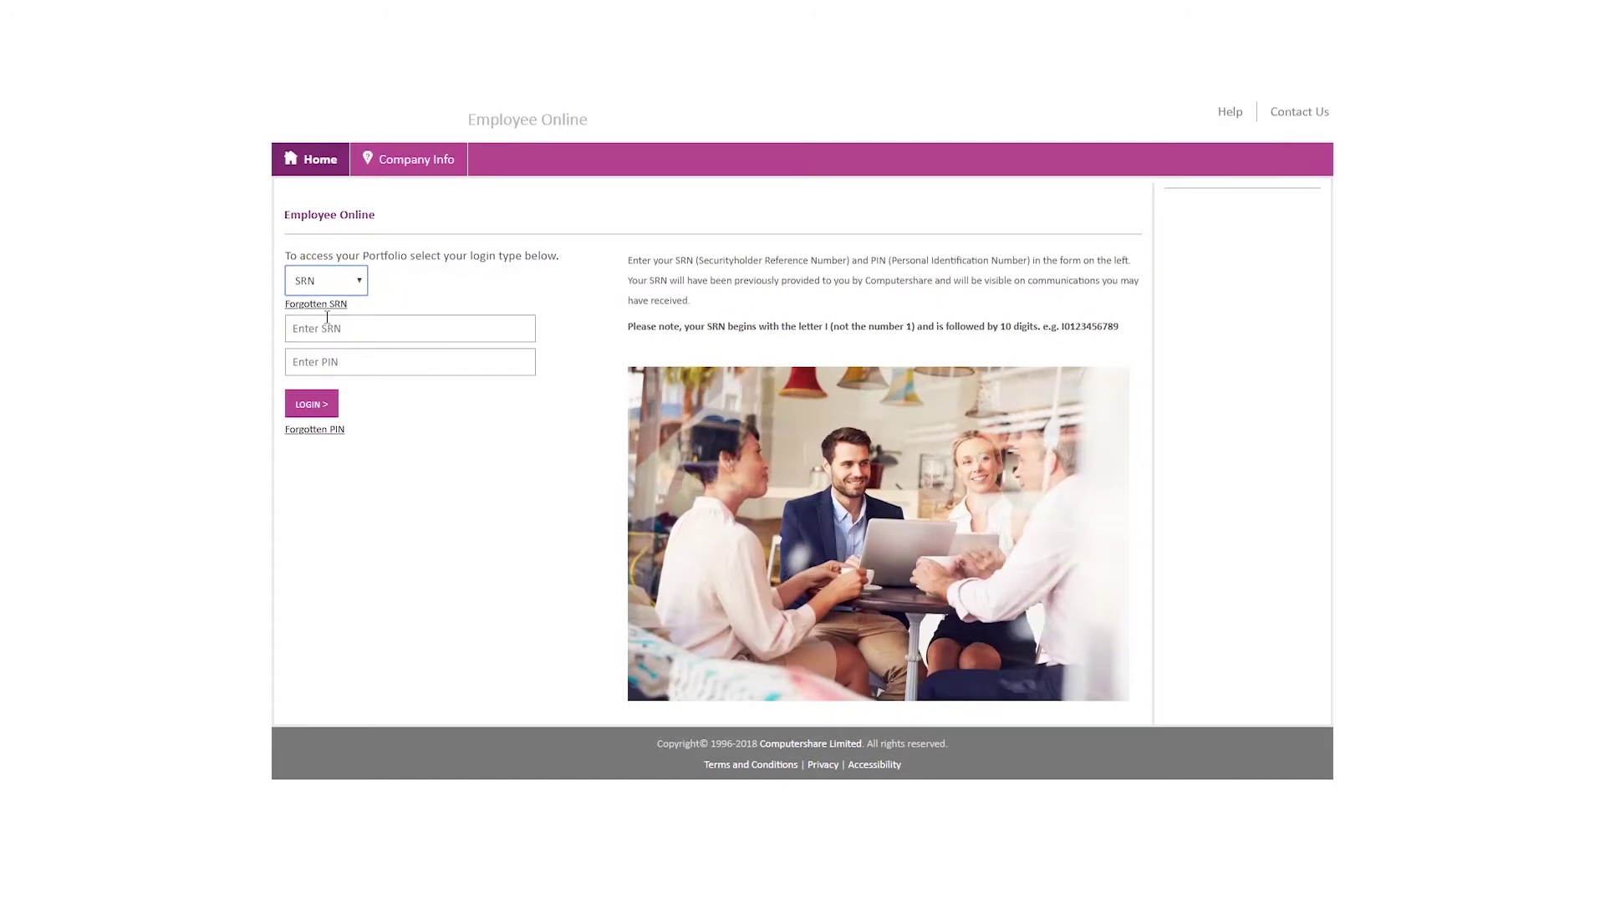
pyautogui.click(410, 326)
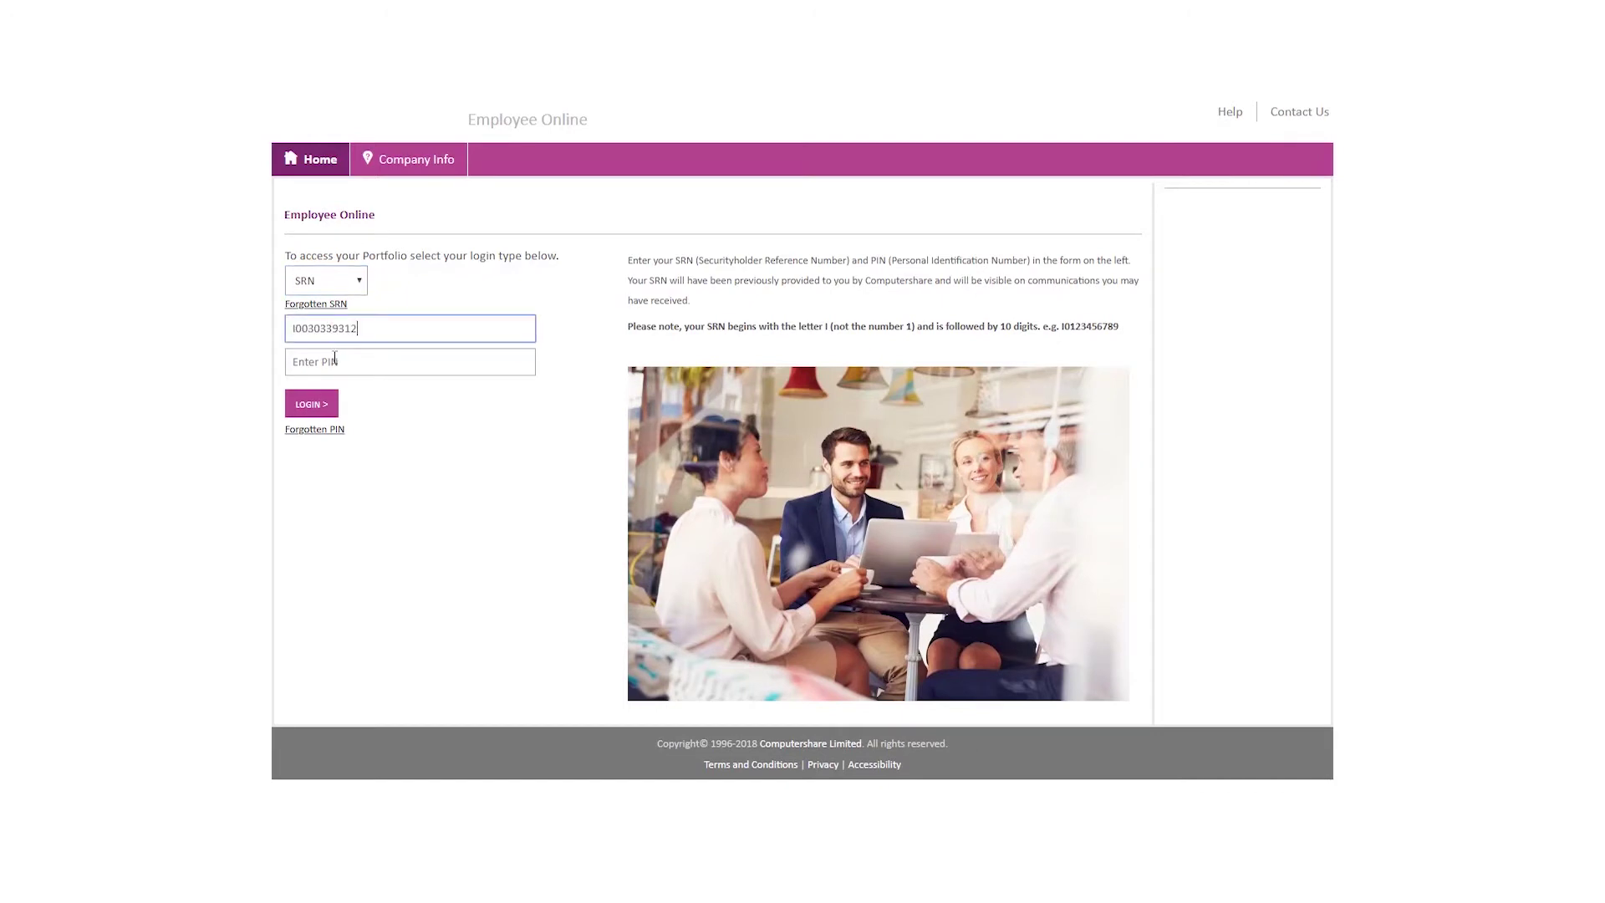
pyautogui.click(335, 362)
pyautogui.click(331, 409)
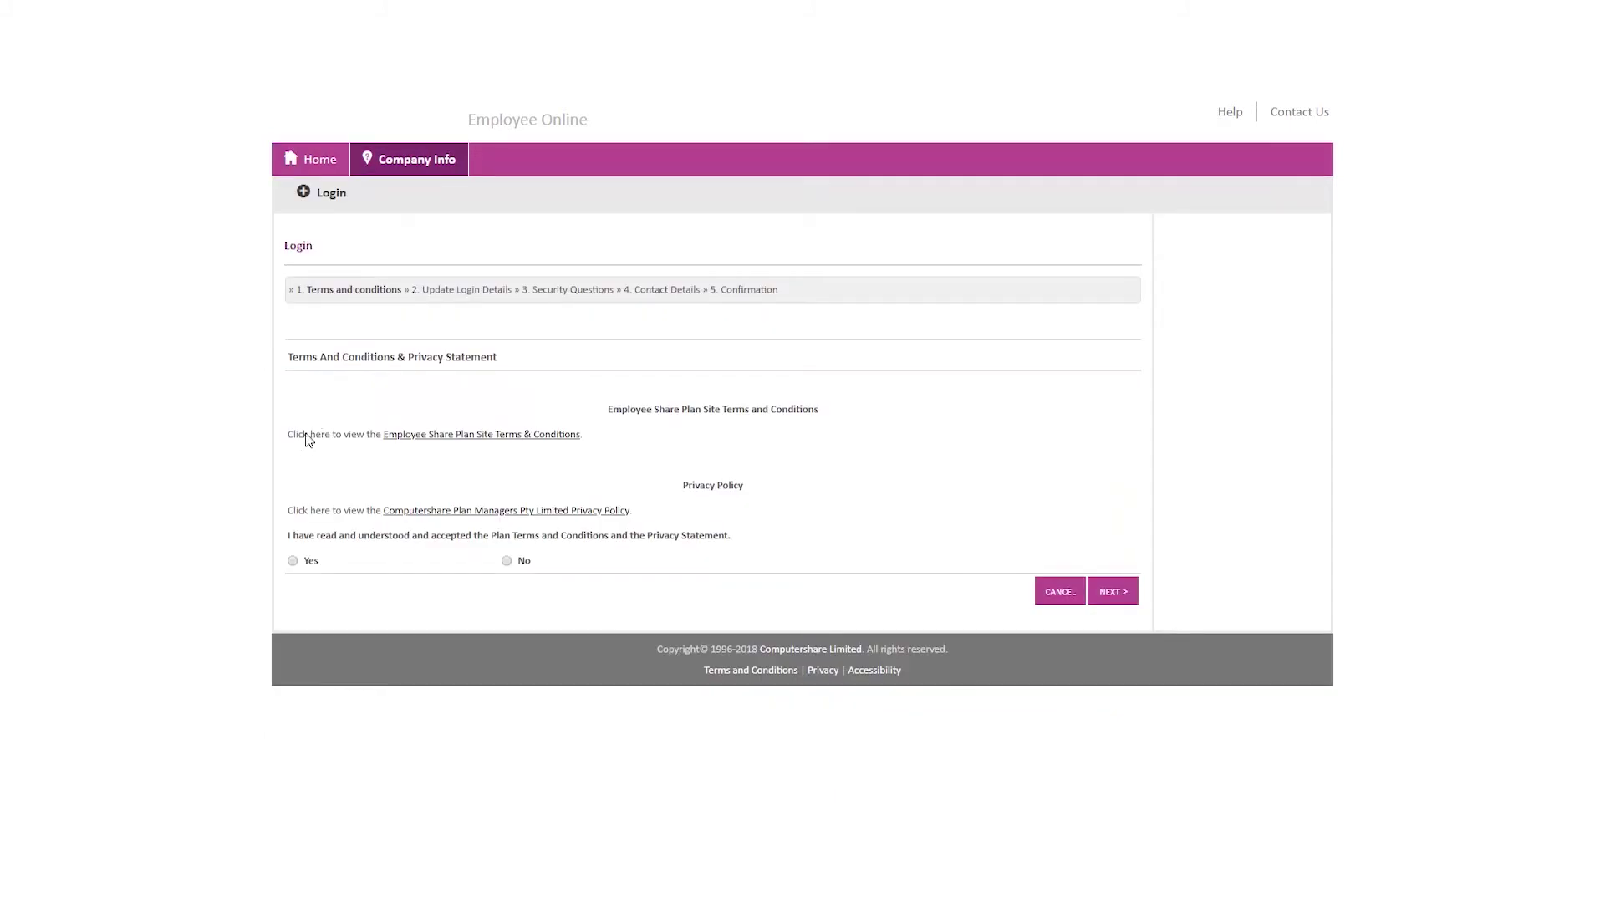
# Answer Yes to accept the plan terms and privacy statement, then continue.
pyautogui.click(292, 560)
pyautogui.click(1113, 590)
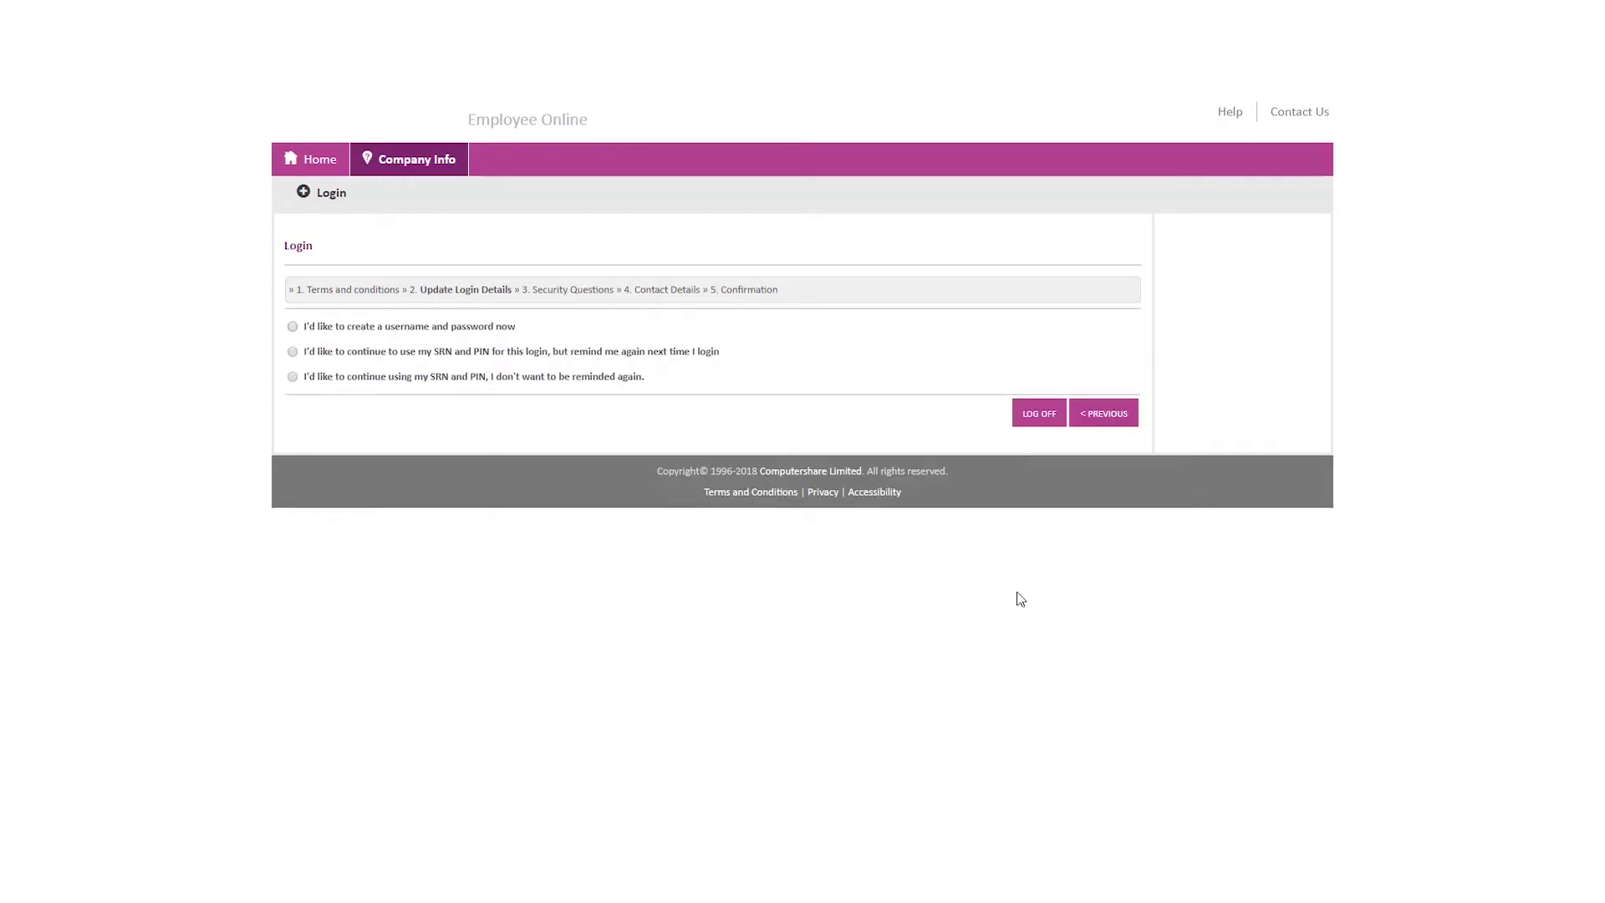
# Keep SRN/PIN login without reminders and set a new PIN, confirming it with the current PIN.
pyautogui.click(420, 334)
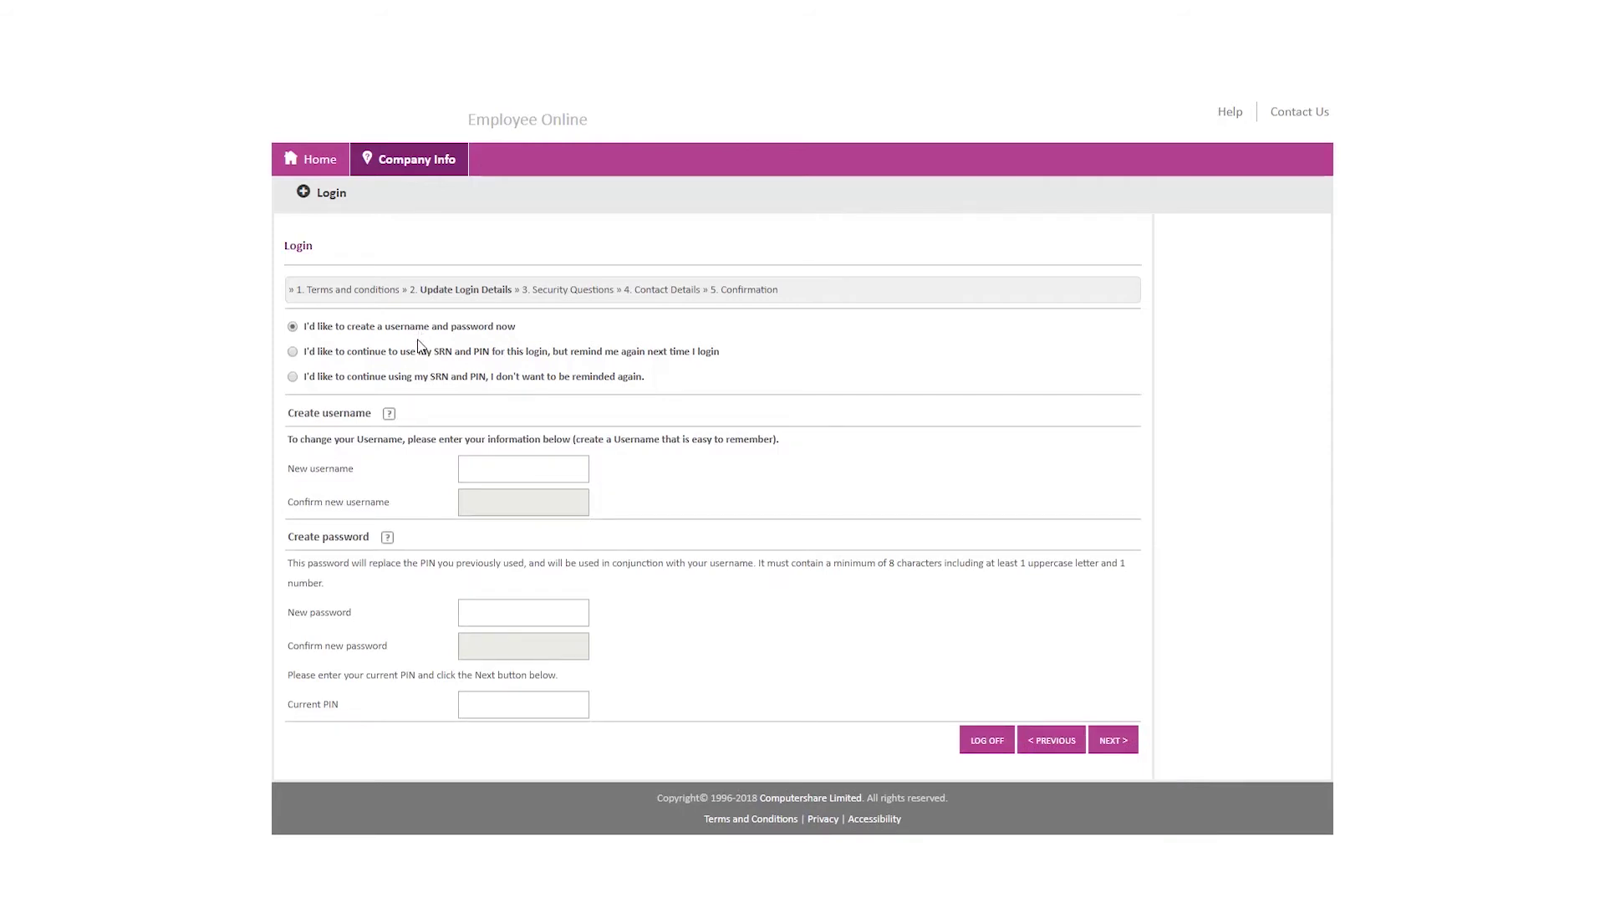
pyautogui.click(421, 353)
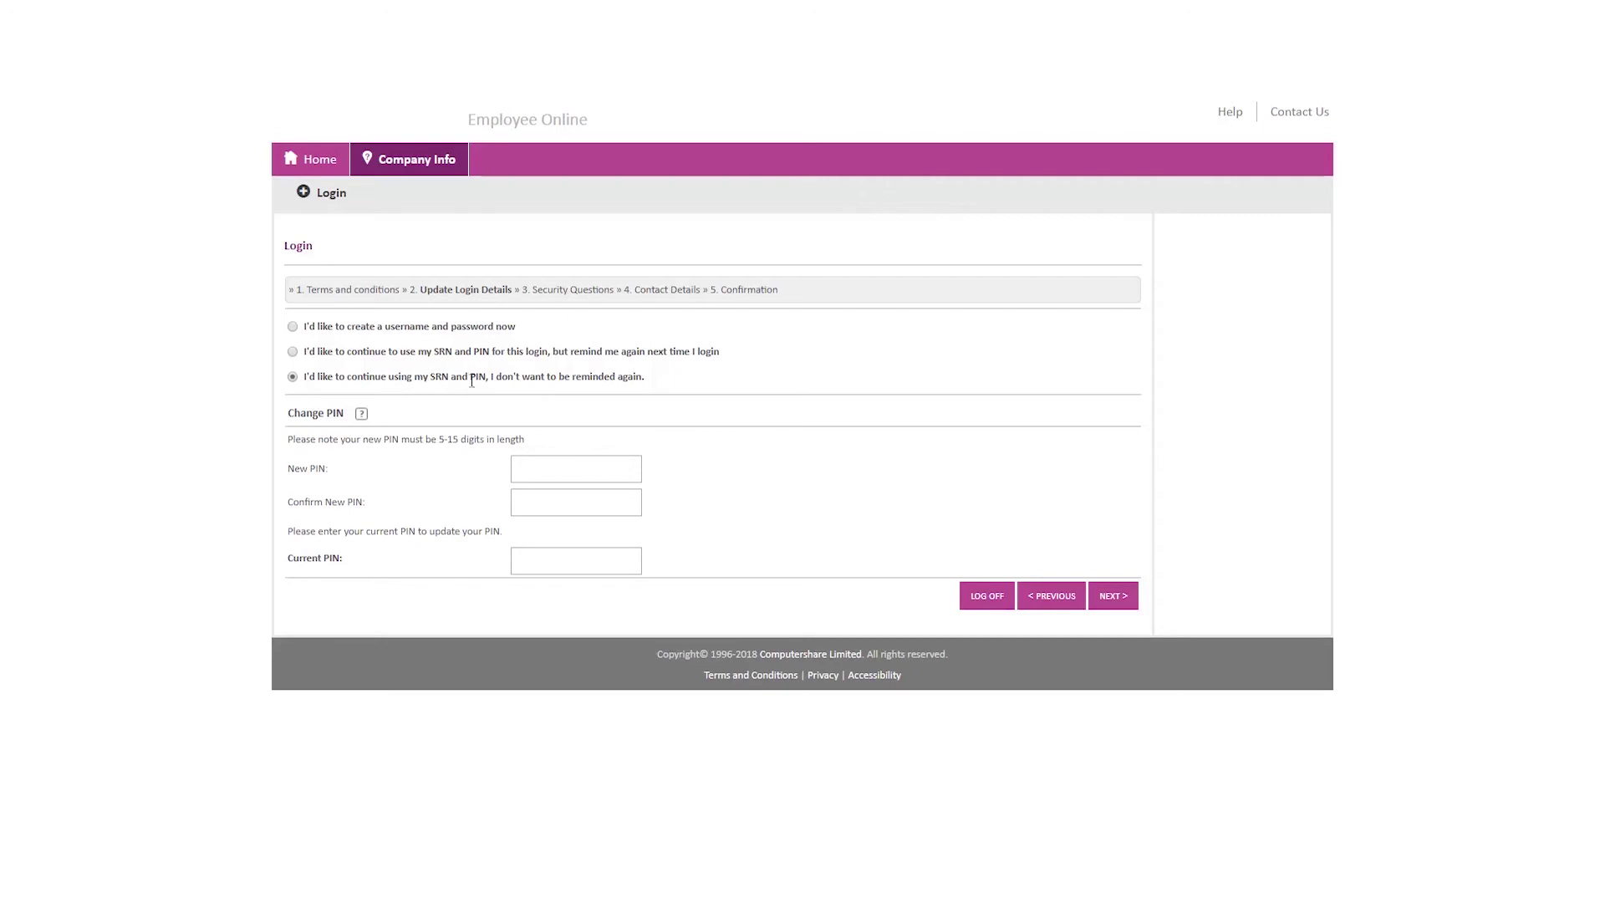
pyautogui.click(553, 468)
pyautogui.click(557, 504)
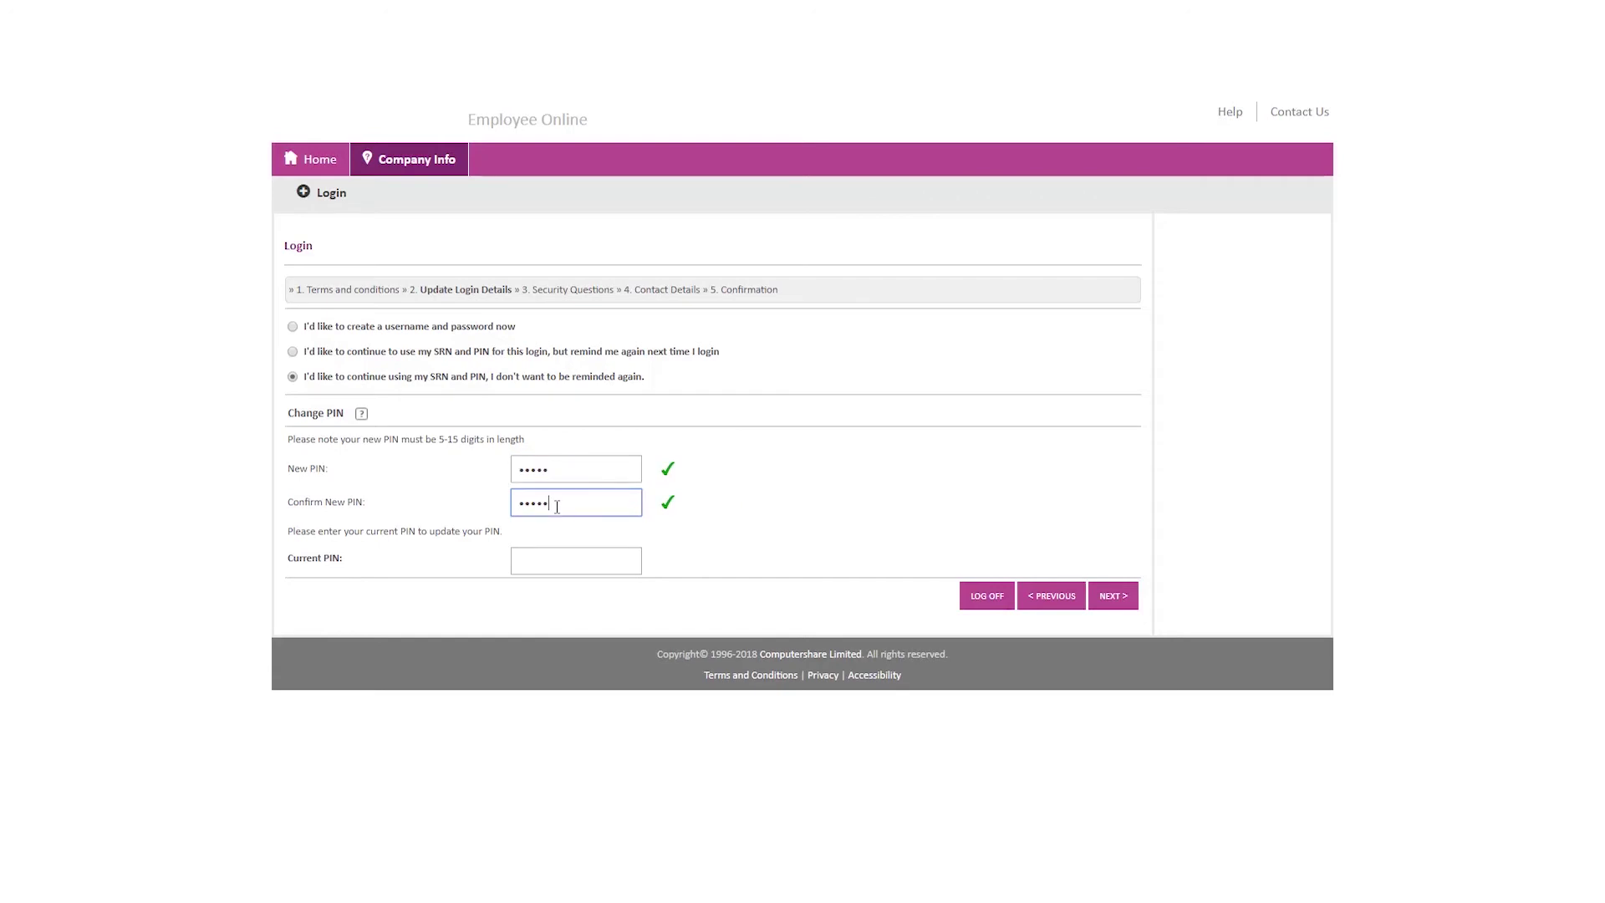
pyautogui.click(570, 559)
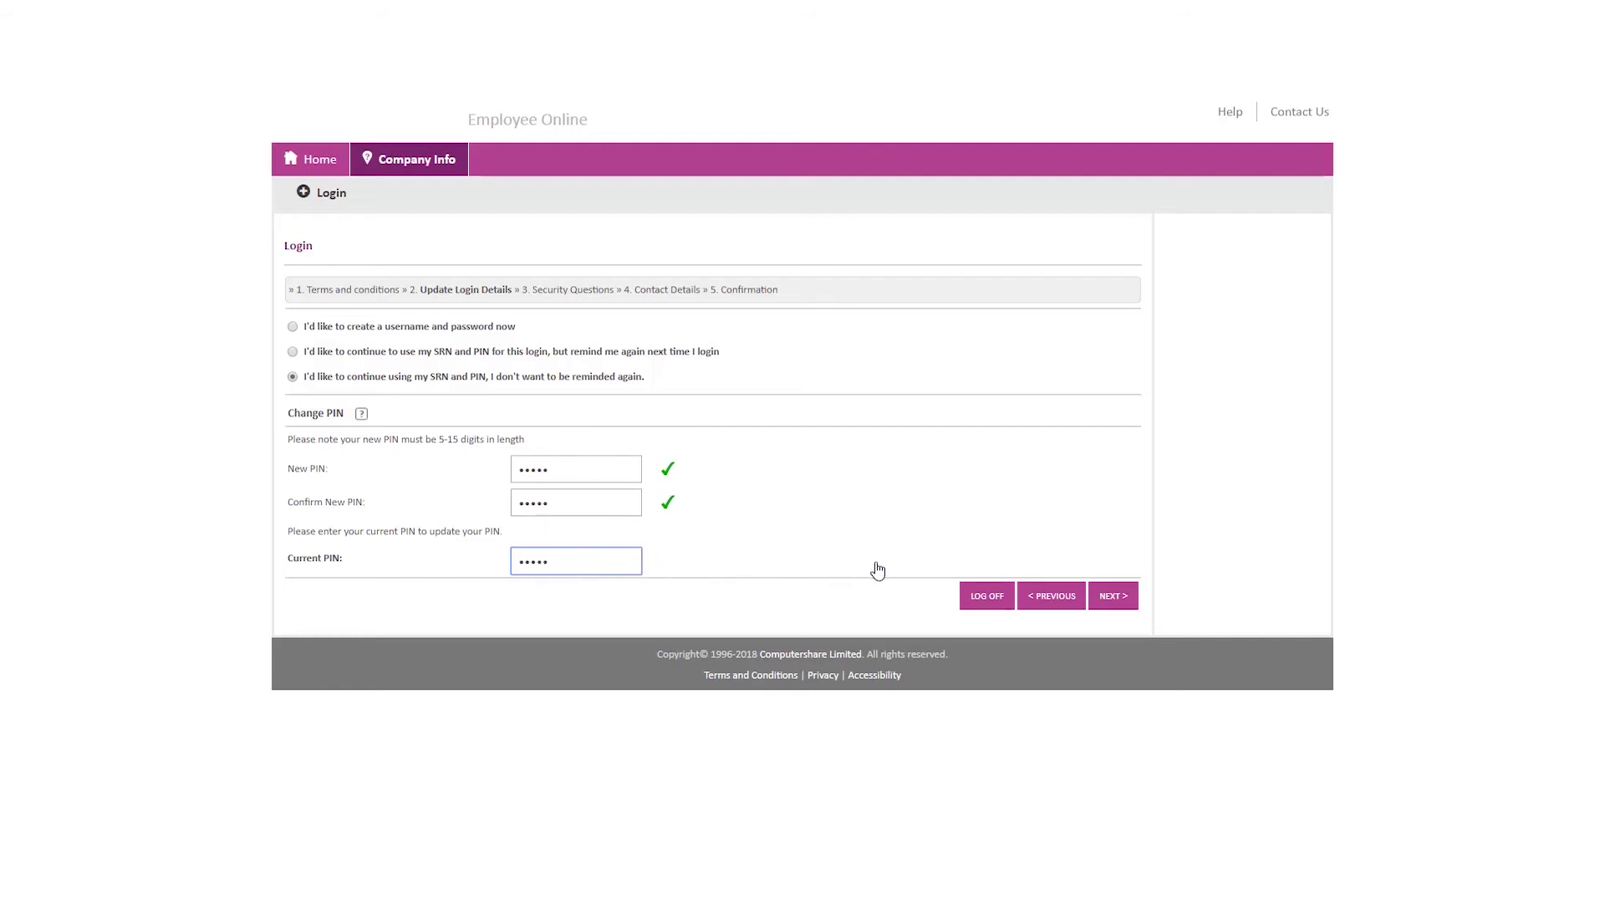
pyautogui.click(1110, 595)
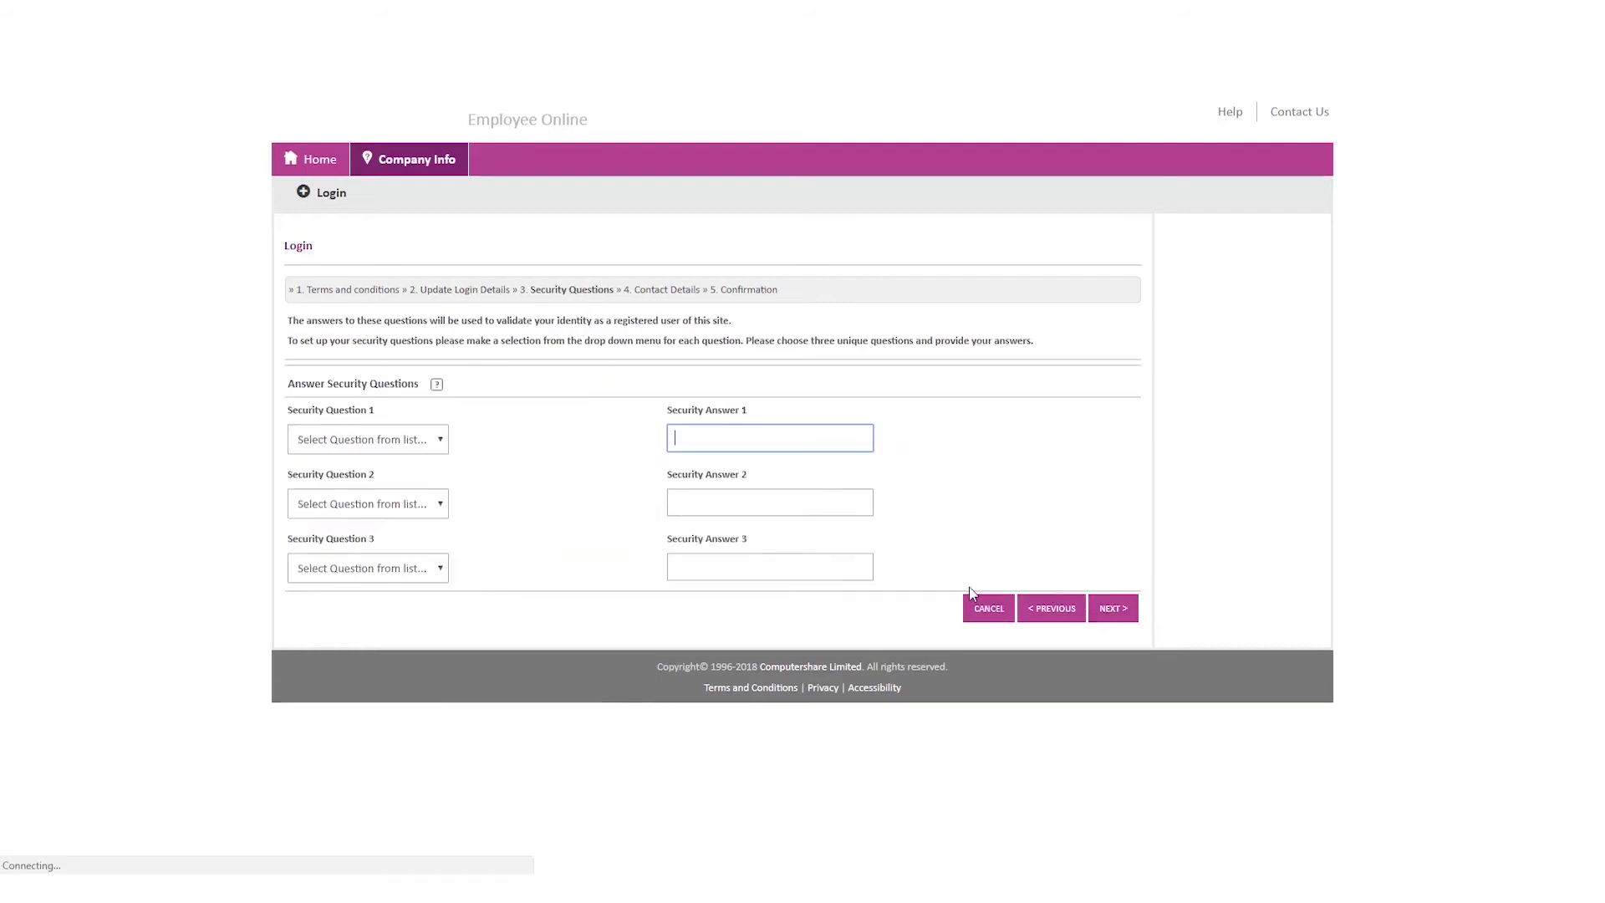
# Answer the security questions Favourite colour, Lucky number and Colour of eyes, then continue.
pyautogui.click(438, 440)
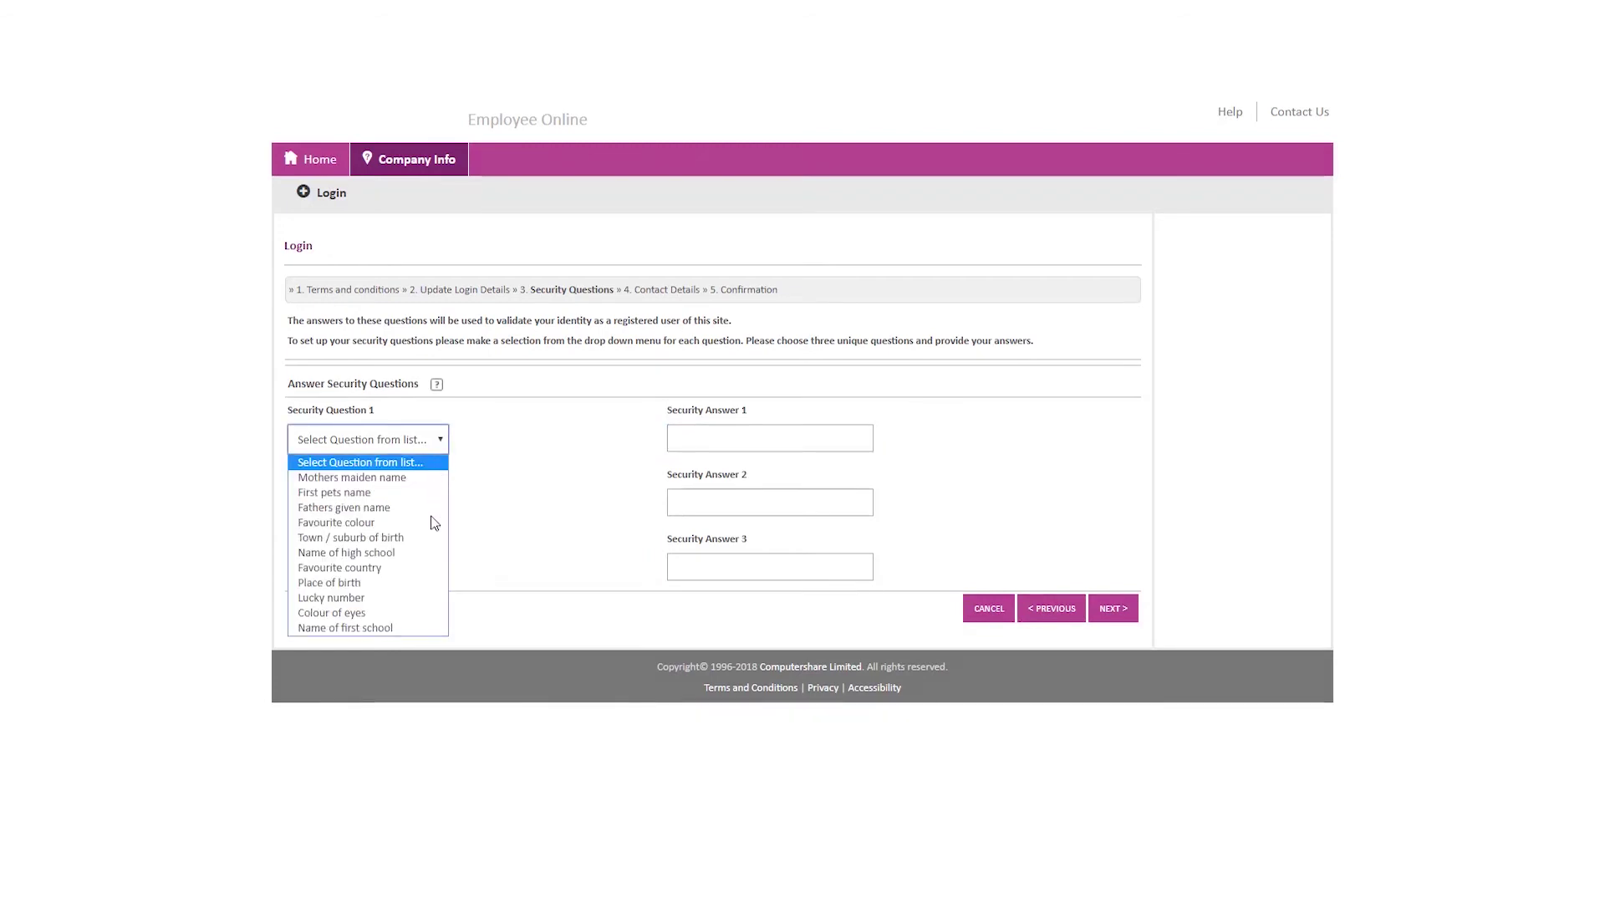
pyautogui.click(336, 522)
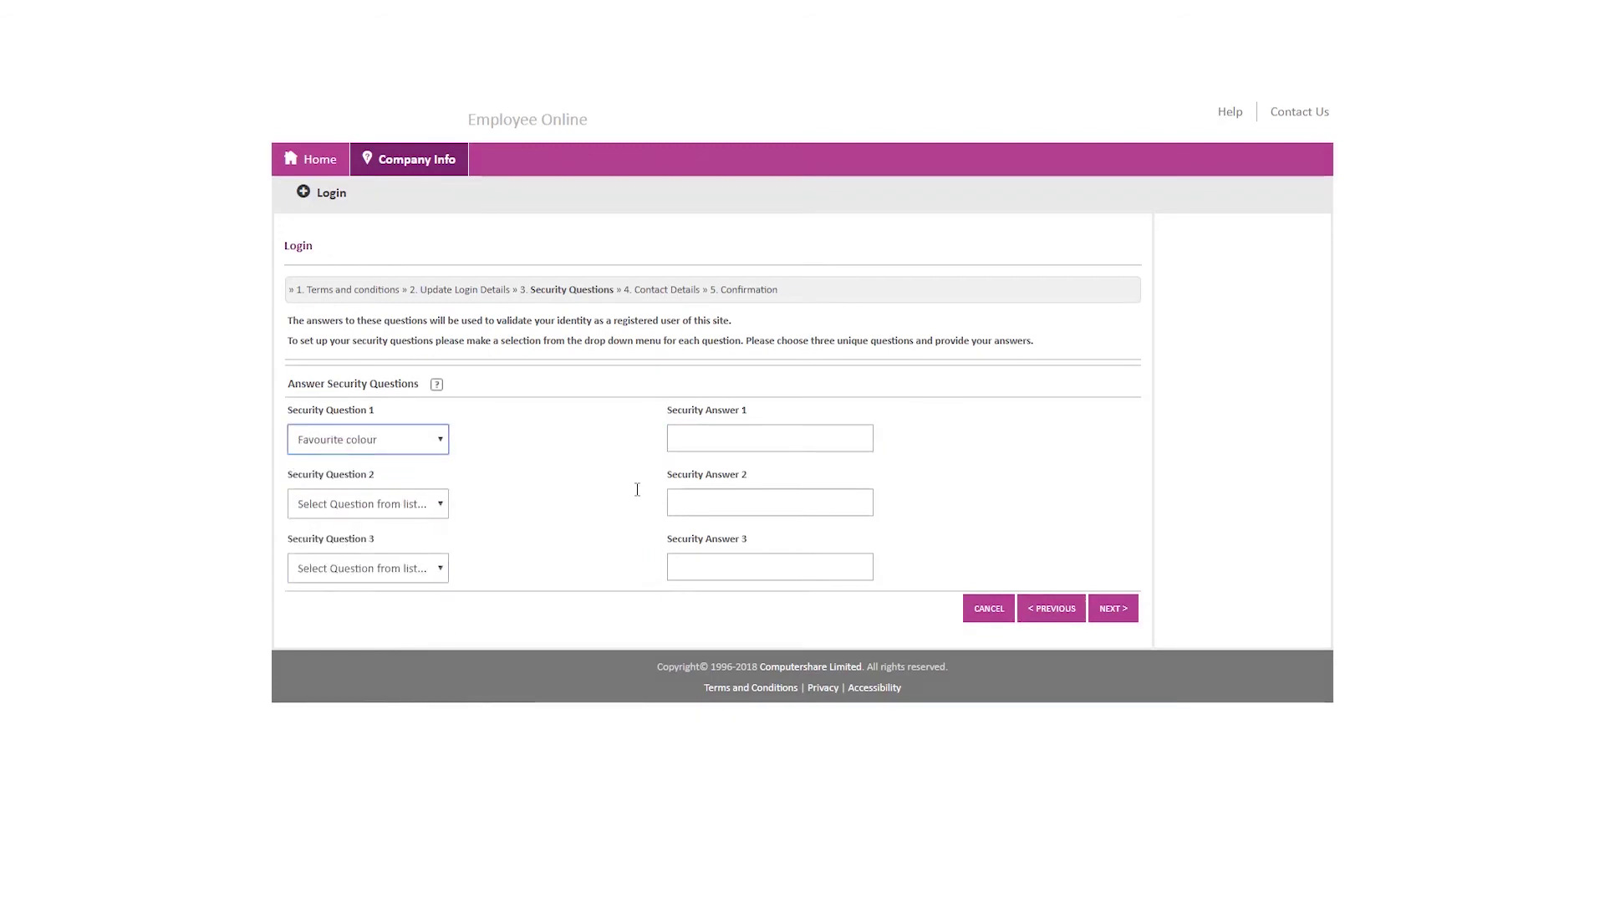
pyautogui.click(676, 440)
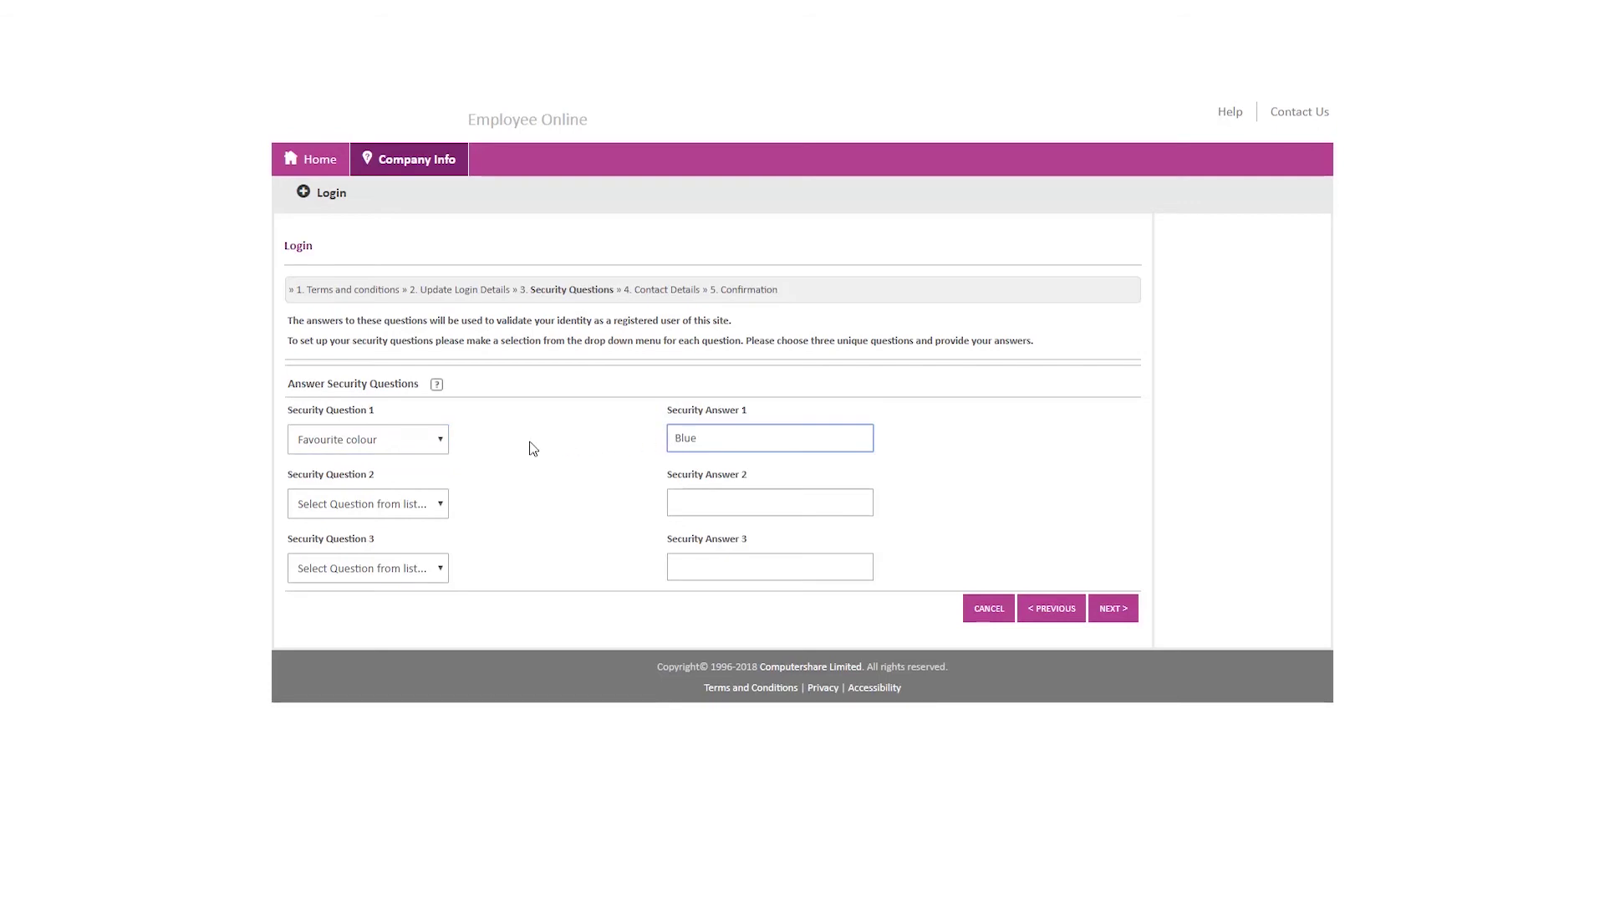
pyautogui.click(395, 502)
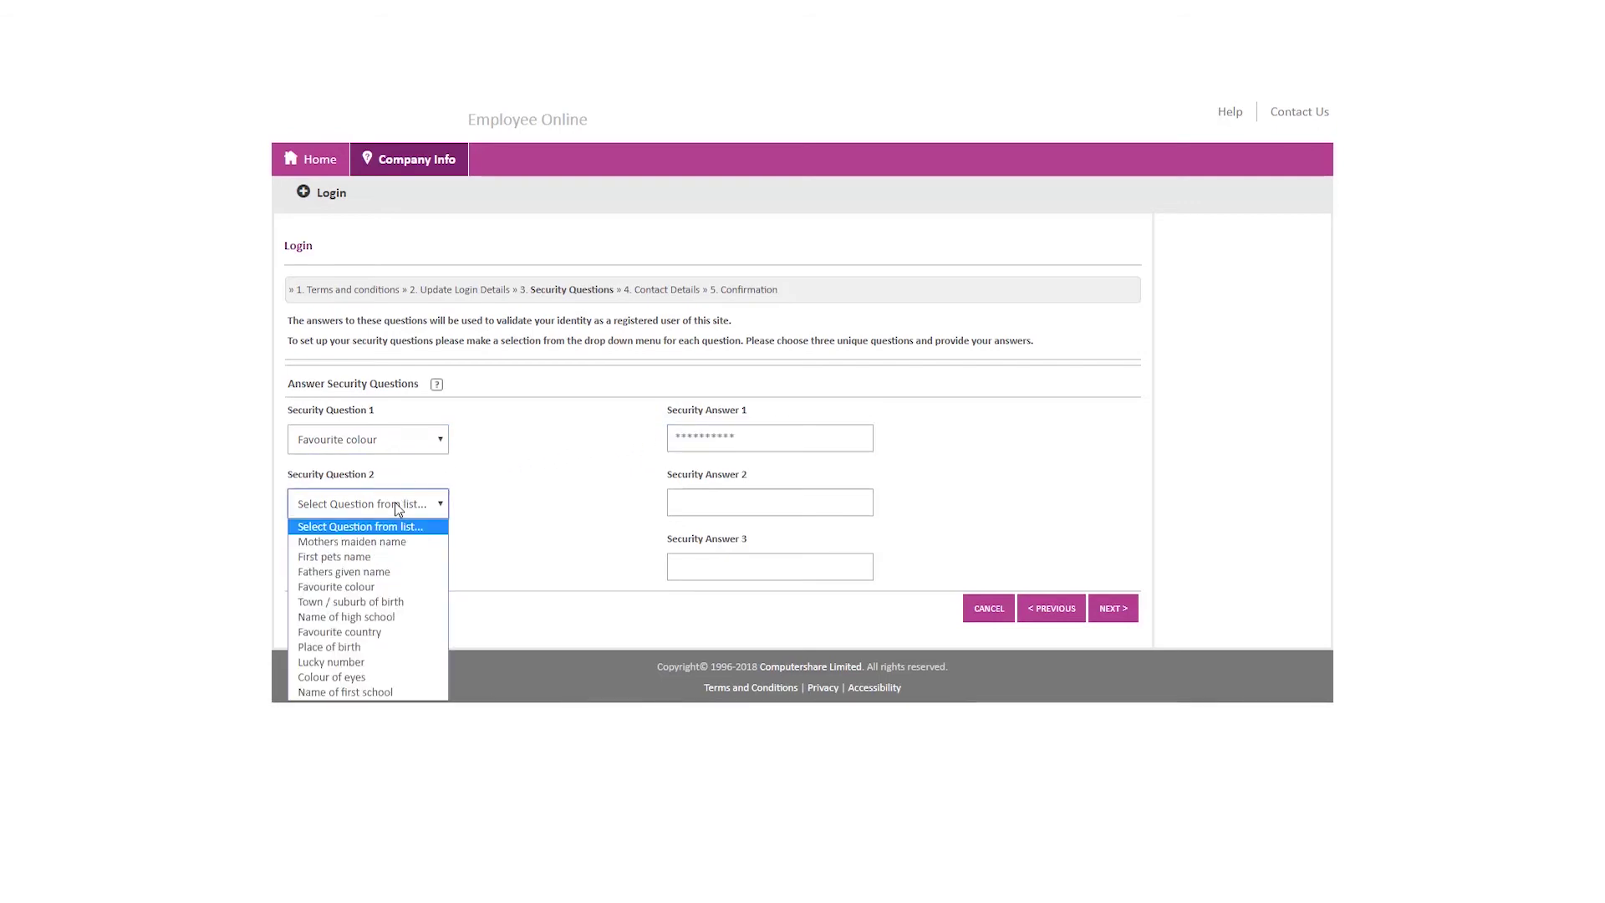
pyautogui.click(331, 662)
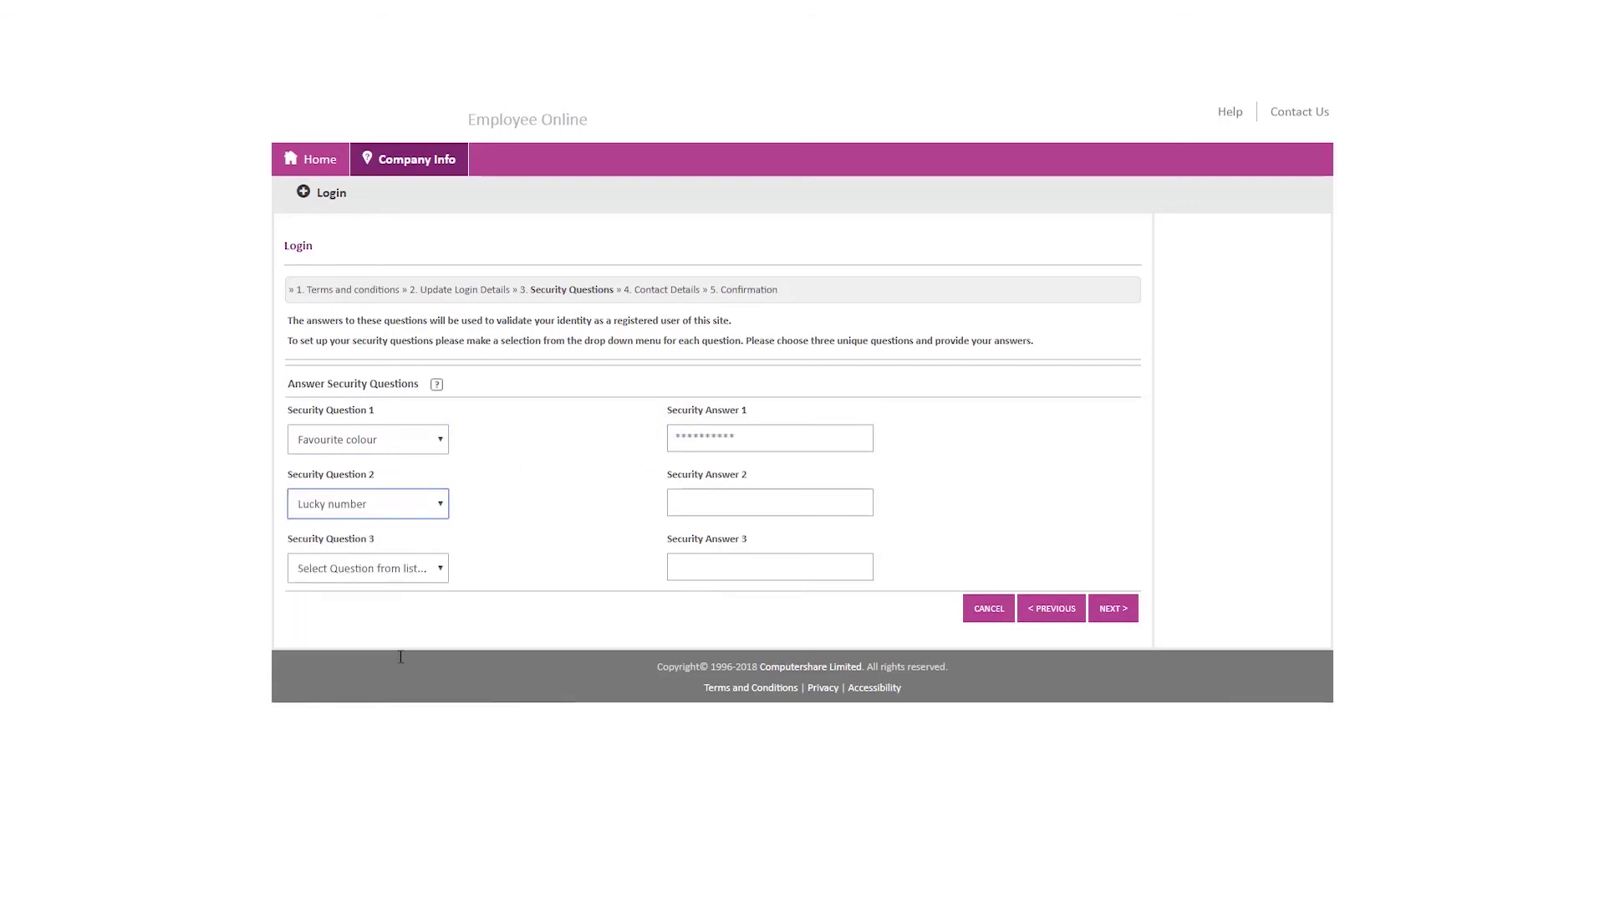
pyautogui.click(698, 503)
pyautogui.click(438, 567)
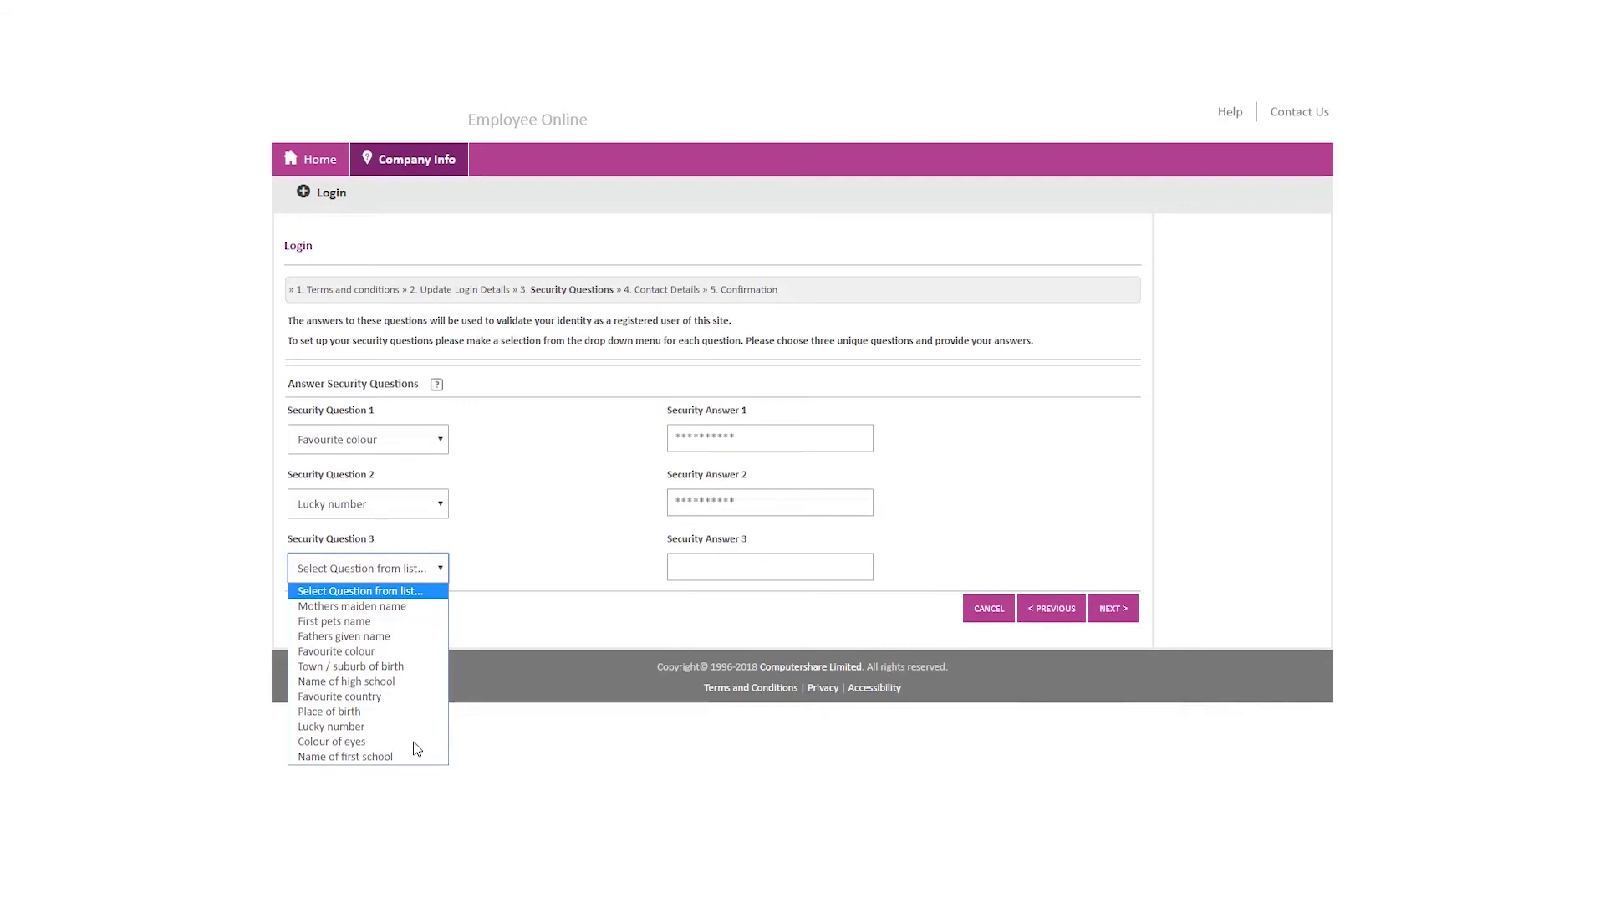
pyautogui.click(331, 742)
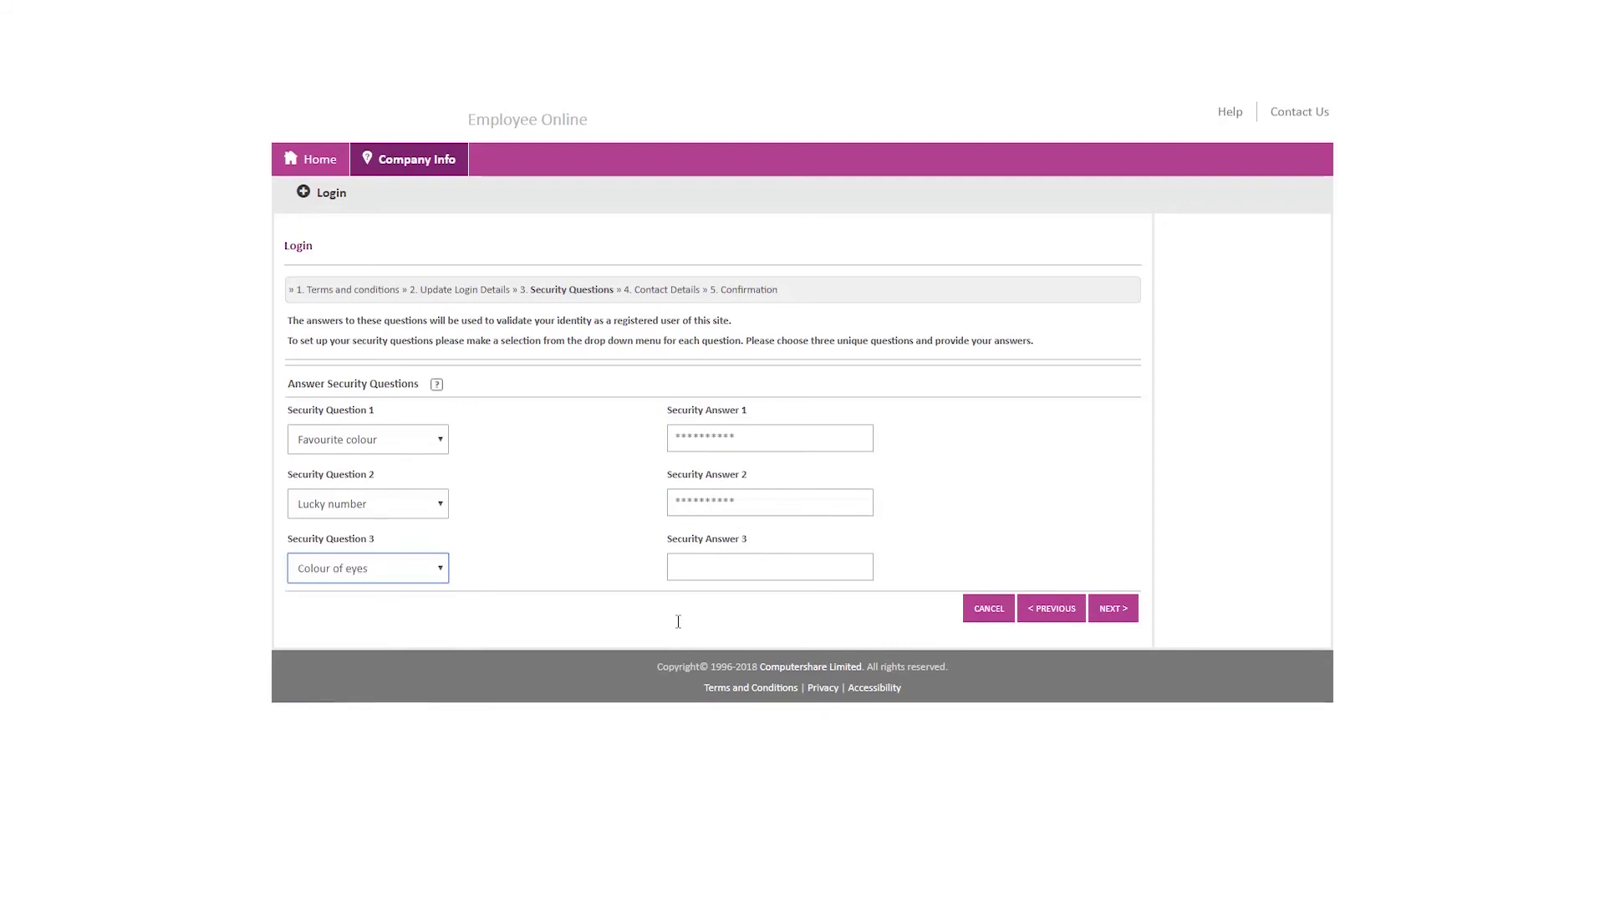
pyautogui.click(686, 568)
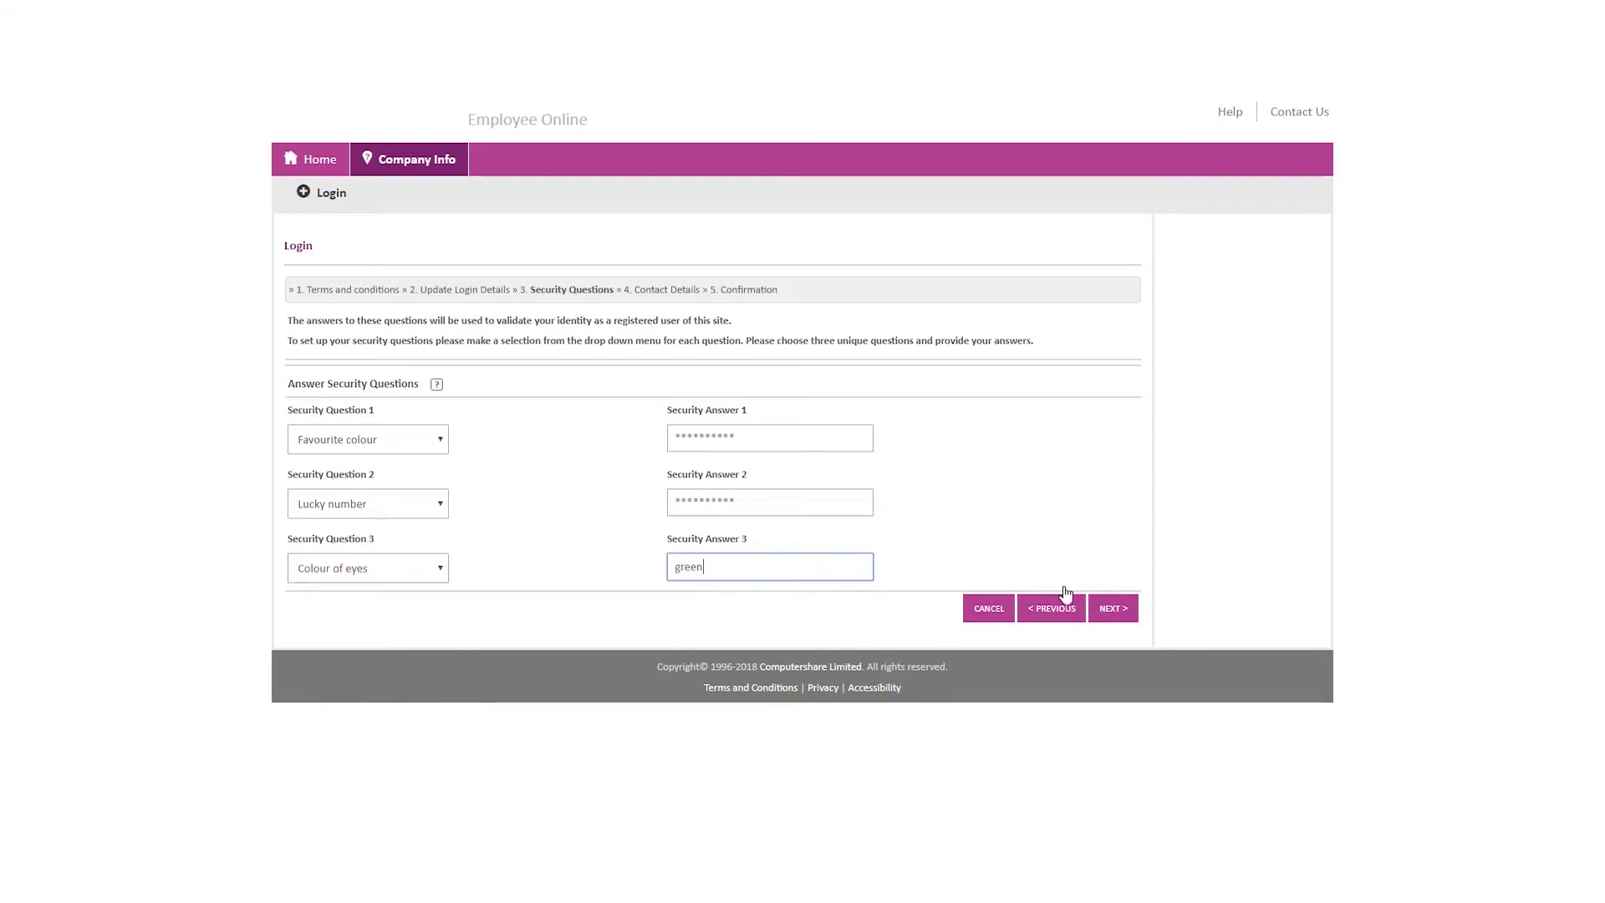
pyautogui.click(1113, 607)
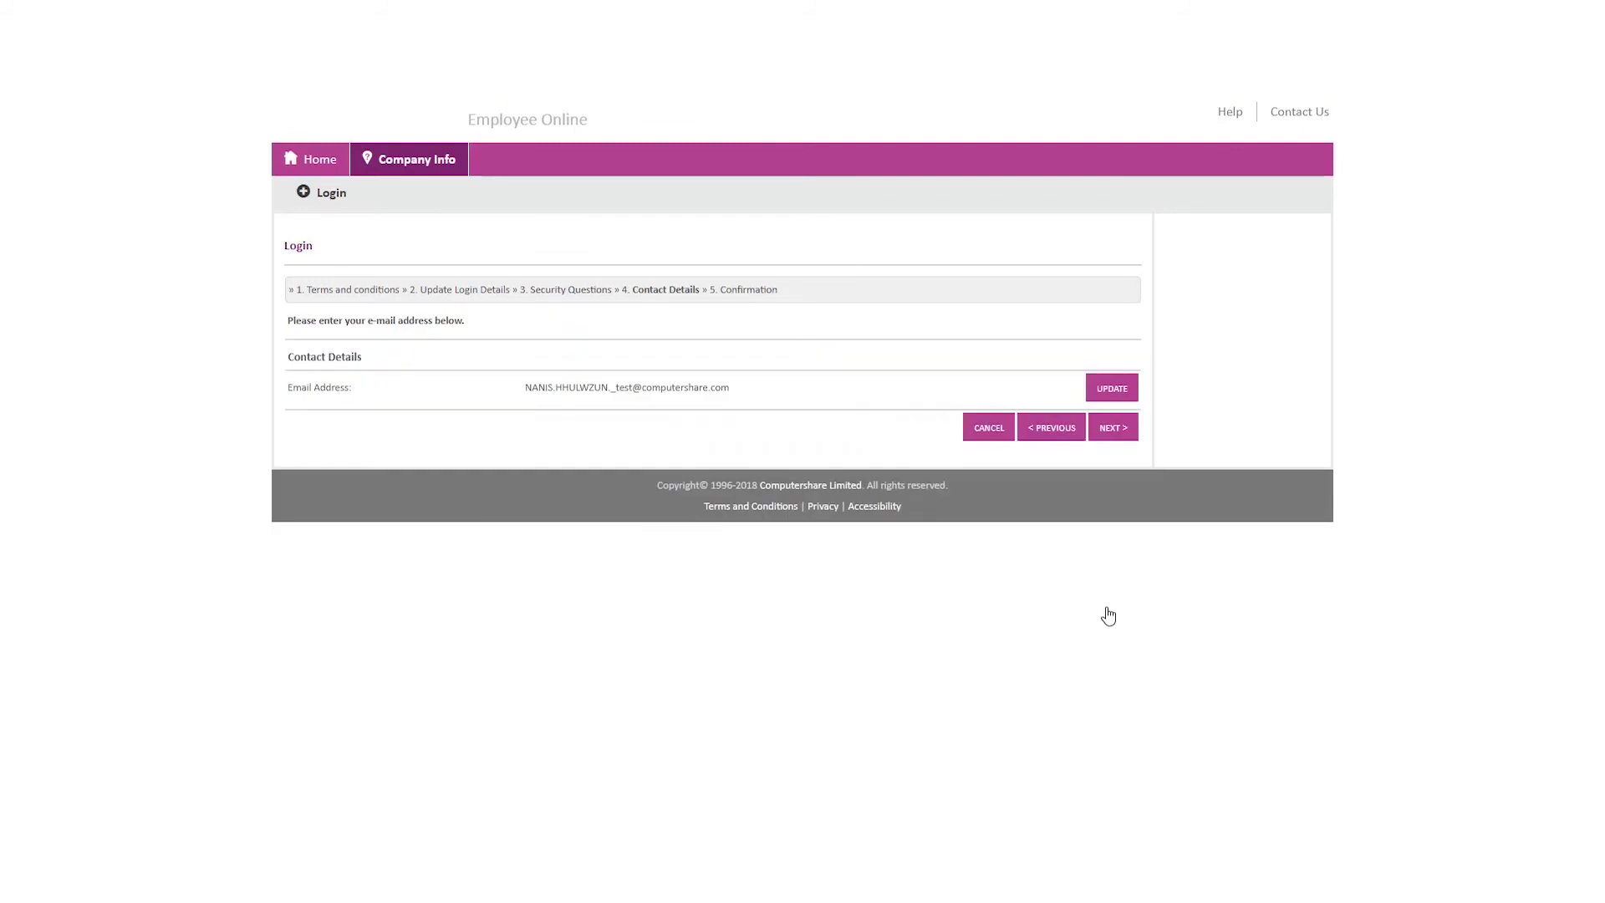
# Keep the existing e-mail address and submit the reviewed confirmation summary.
pyautogui.click(1113, 428)
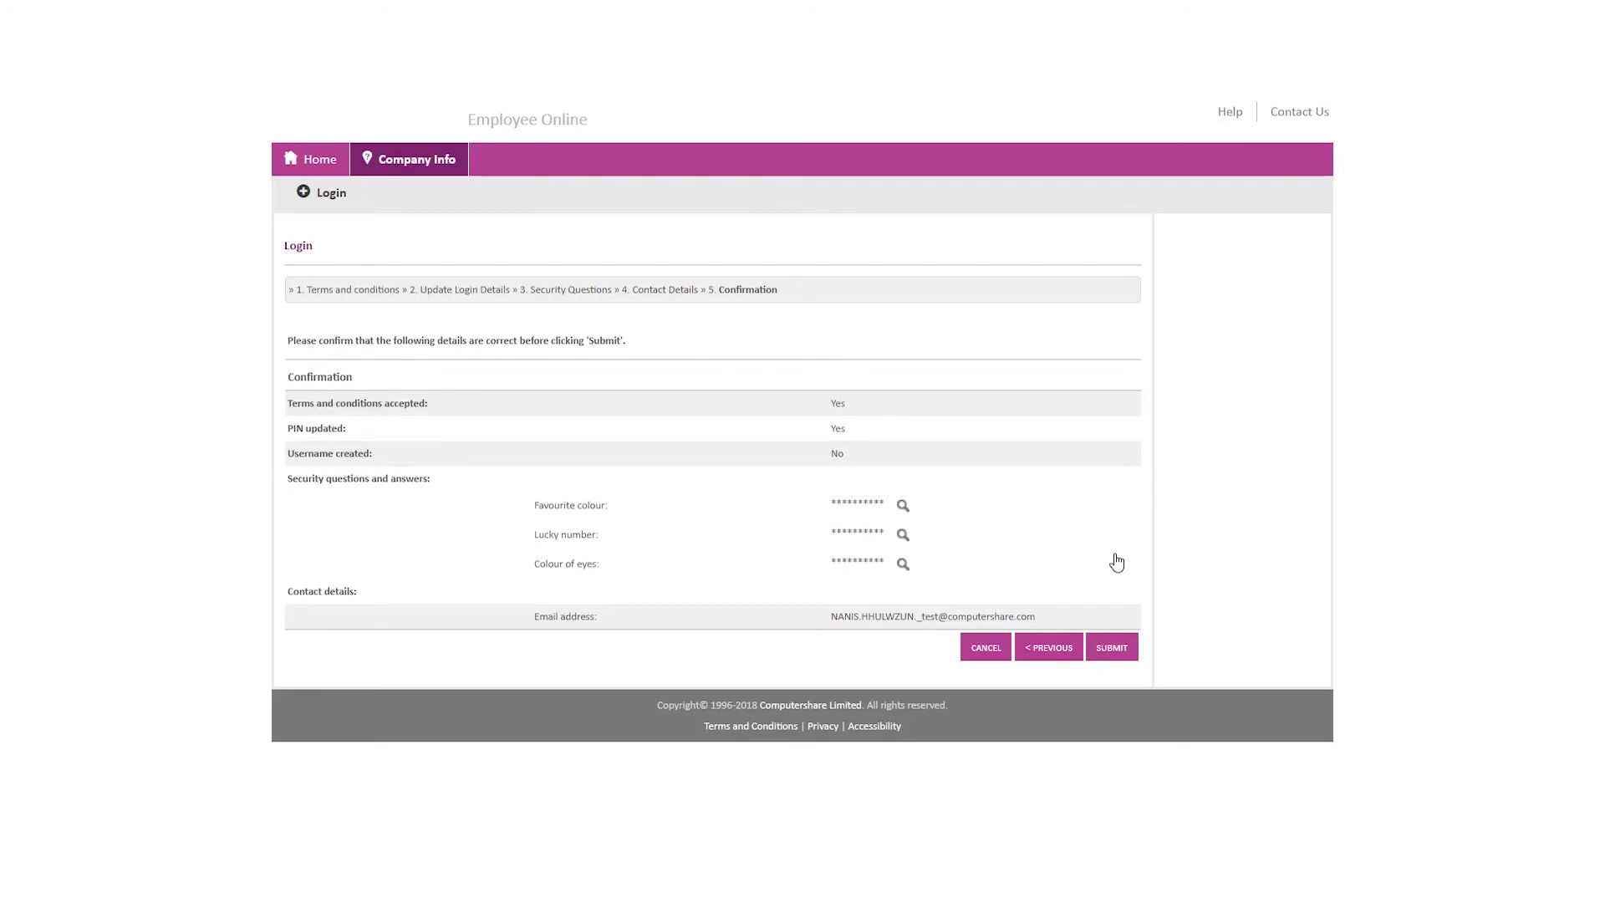
pyautogui.click(1112, 648)
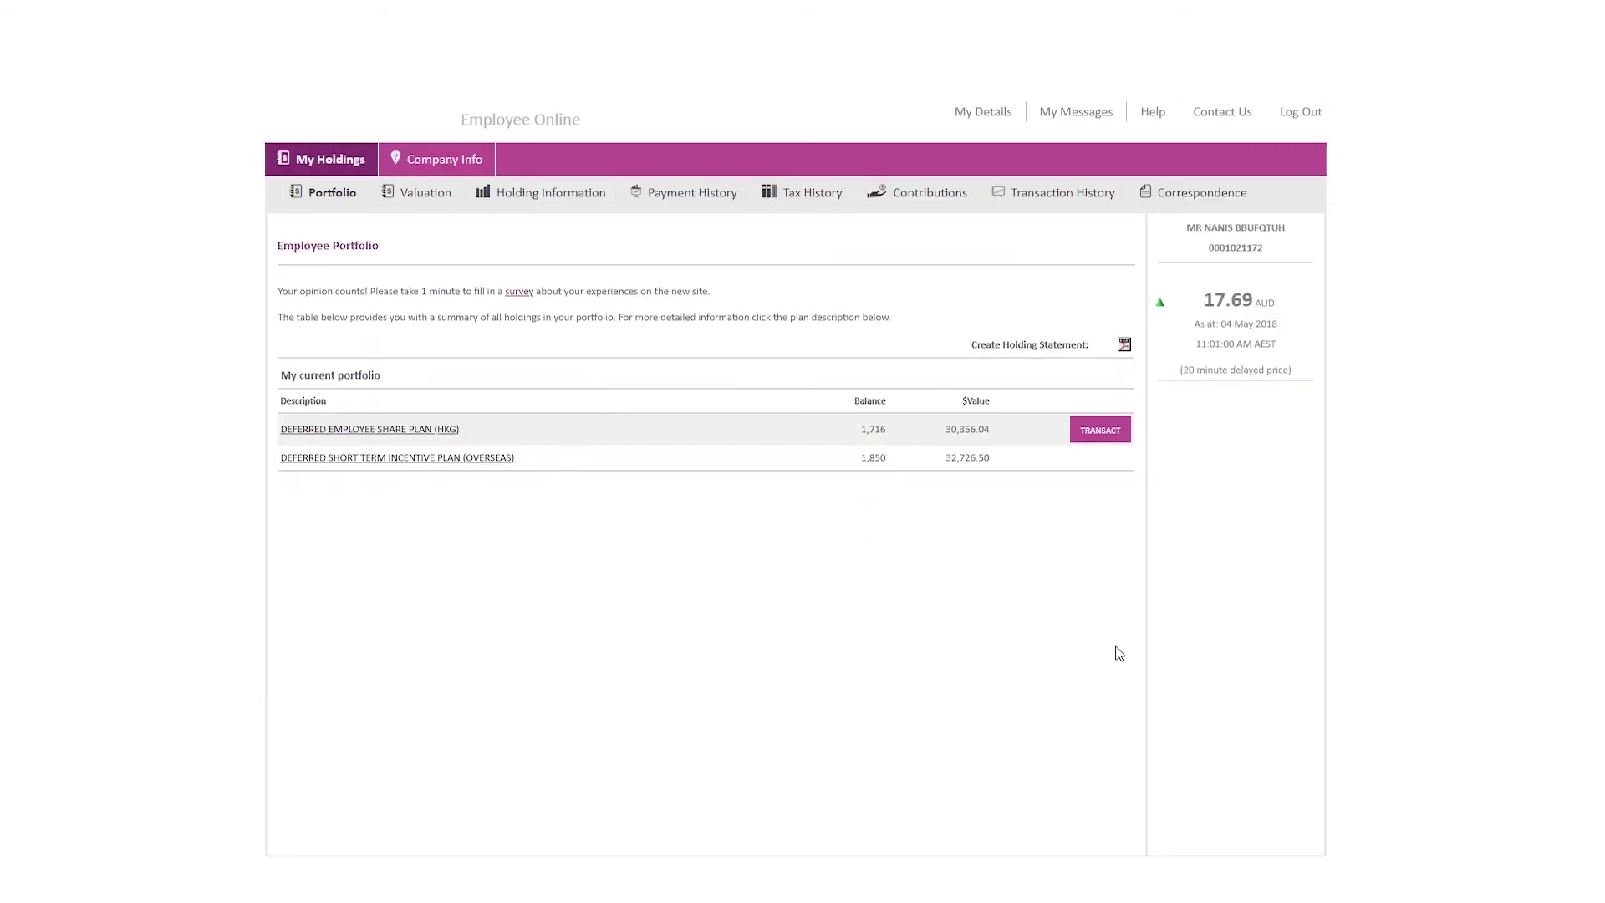